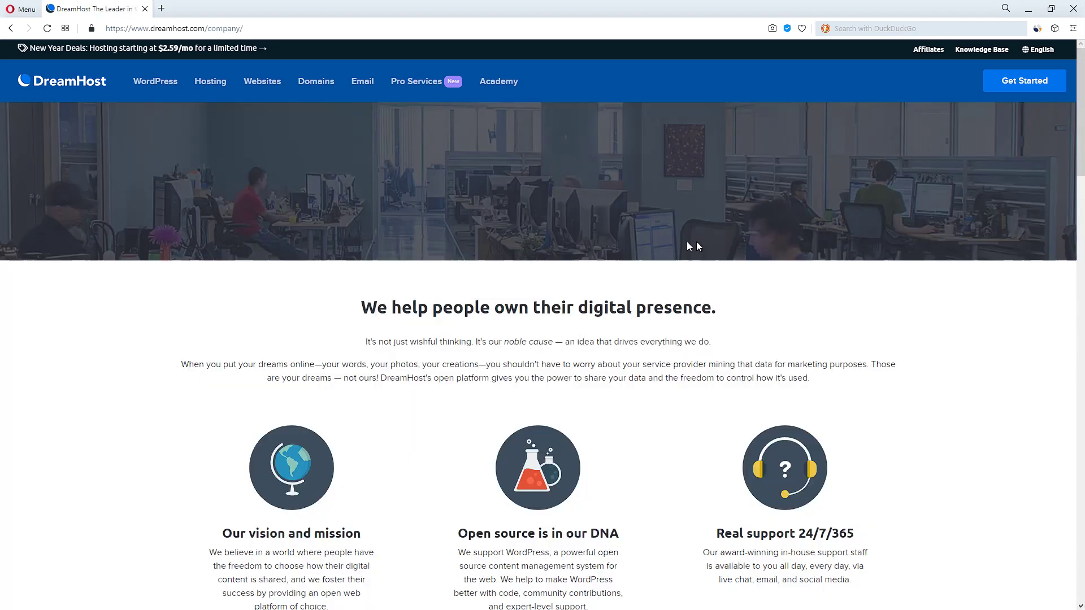
Highlight the open-platform sentence beginning with 'DreamHost's' on the About page
{"action": "double_click", "coordinate": [390, 378]}
{"action": "left_click_drag", "start_coordinate": [391, 374], "coordinate": [813, 378]}
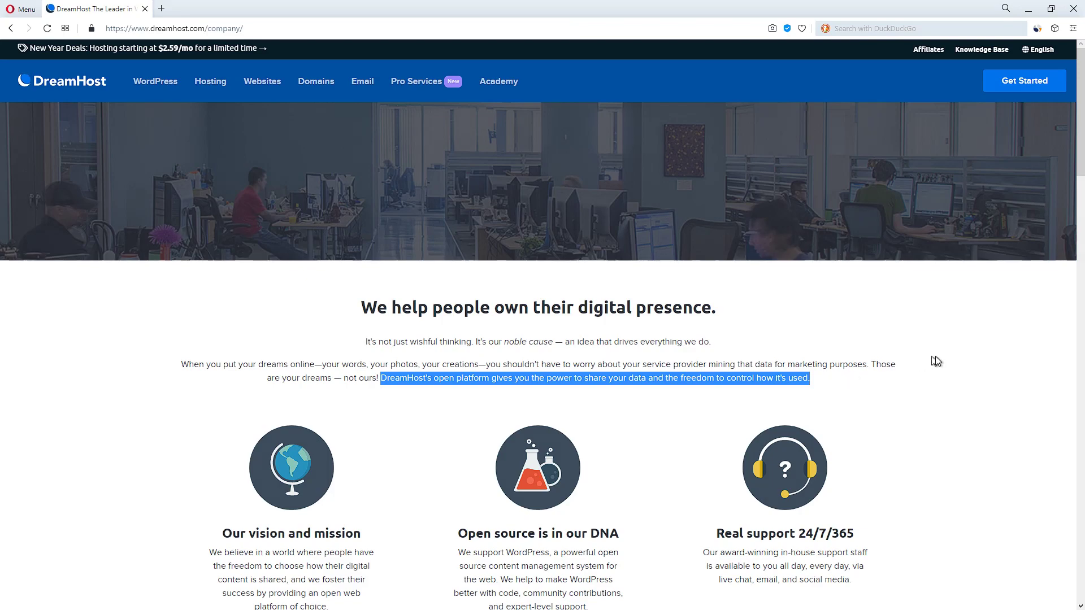
{"action": "scroll", "coordinate": [935, 360], "scroll_direction": "down", "scroll_amount": 2}
{"action": "scroll", "coordinate": [932, 364], "scroll_direction": "down", "scroll_amount": 2}
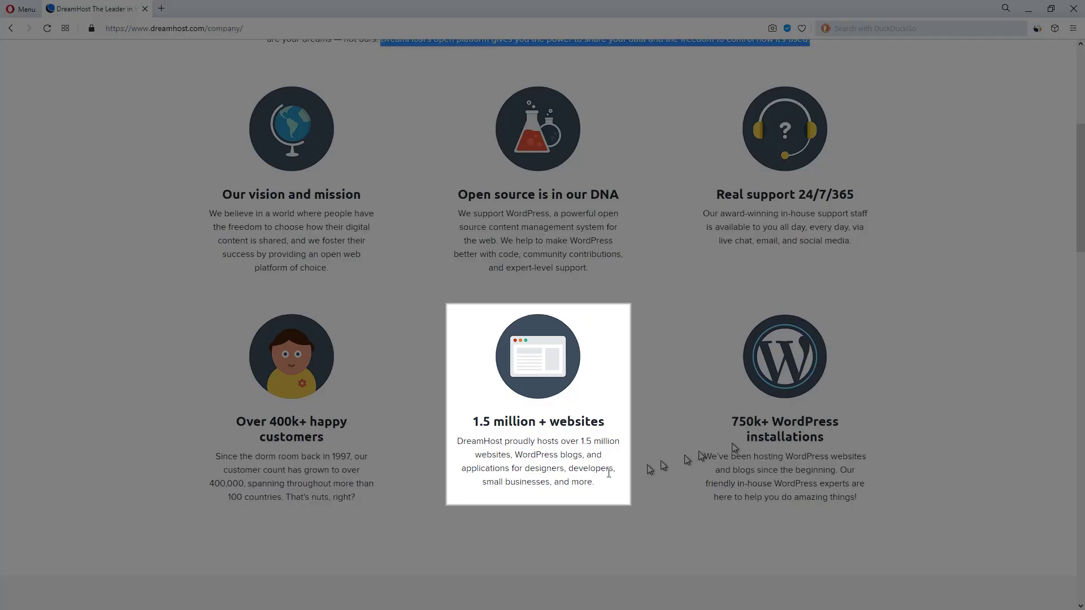
Go from the Shared Website Hosting plans back to the 'Web Hosting with Purpose' homepage
{"action": "left_click", "coordinate": [439, 512]}
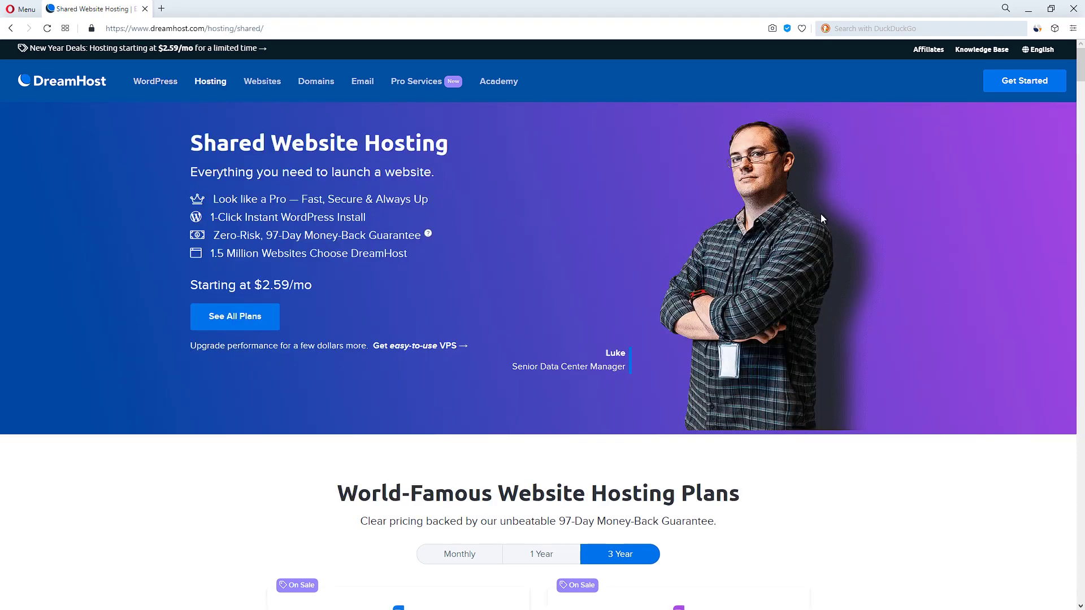
{"action": "scroll", "coordinate": [820, 219], "scroll_direction": "down", "scroll_amount": 5}
{"action": "scroll", "coordinate": [820, 218], "scroll_direction": "down", "scroll_amount": 5}
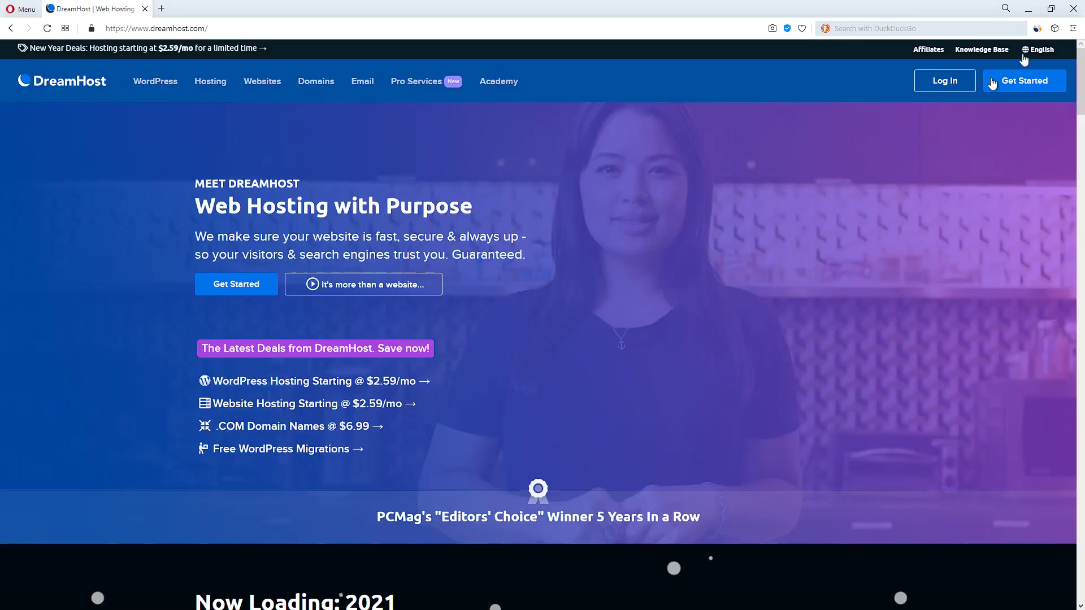
Check dreamhost.com traffic statistics in SimilarWeb, then highlight the 'Employee Owned' heading
{"action": "left_click", "coordinate": [1036, 28]}
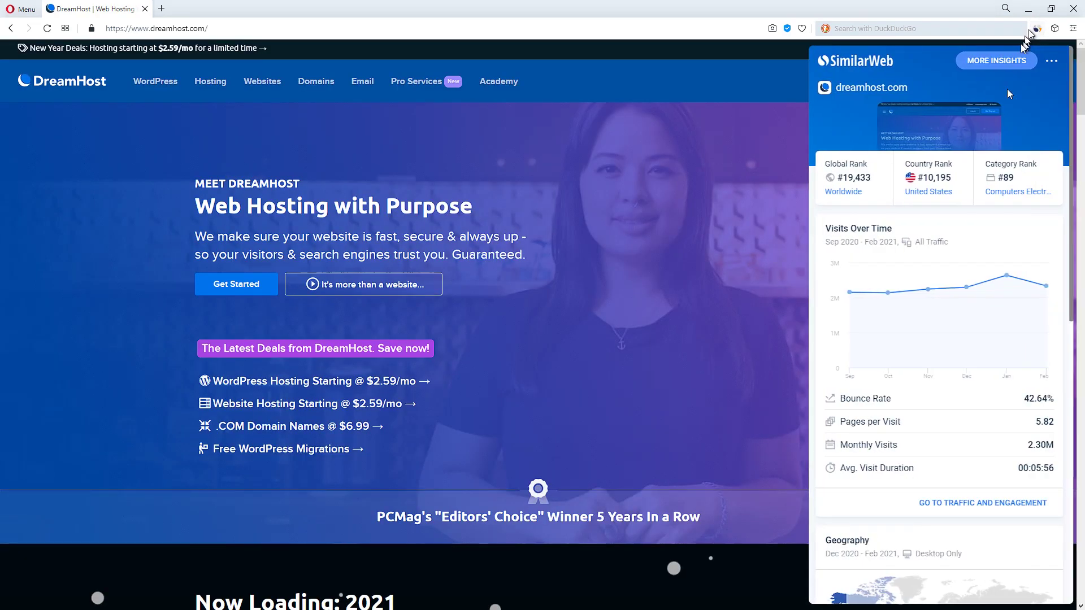
{"action": "scroll", "coordinate": [980, 230], "scroll_direction": "down", "scroll_amount": 2}
{"action": "scroll", "coordinate": [981, 230], "scroll_direction": "down", "scroll_amount": 1}
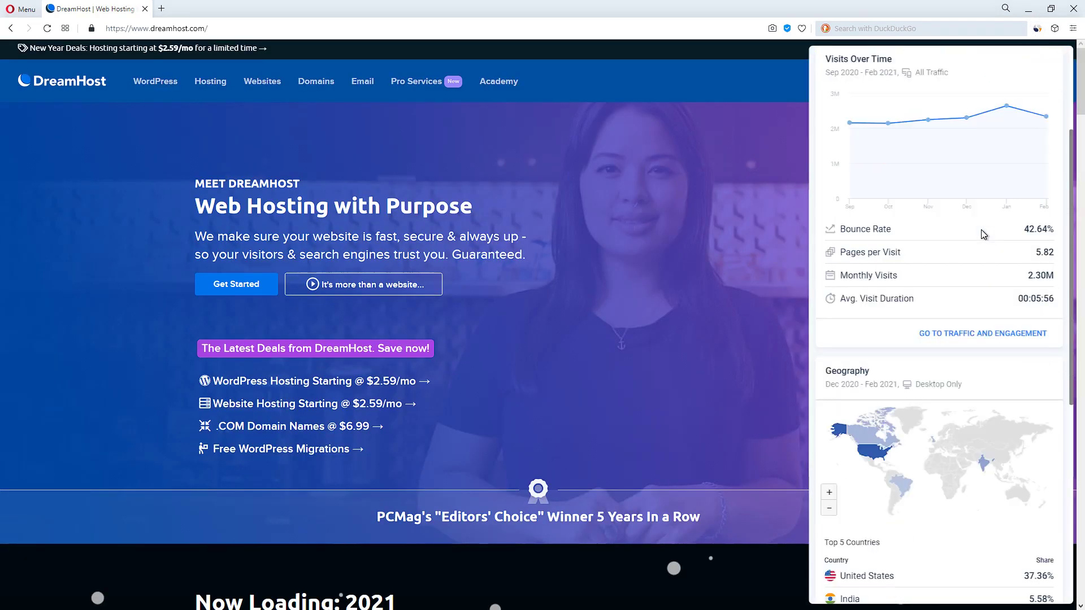
{"action": "scroll", "coordinate": [980, 229], "scroll_direction": "down", "scroll_amount": 1}
{"action": "scroll", "coordinate": [981, 230], "scroll_direction": "down", "scroll_amount": 2}
{"action": "scroll", "coordinate": [981, 230], "scroll_direction": "down", "scroll_amount": 1}
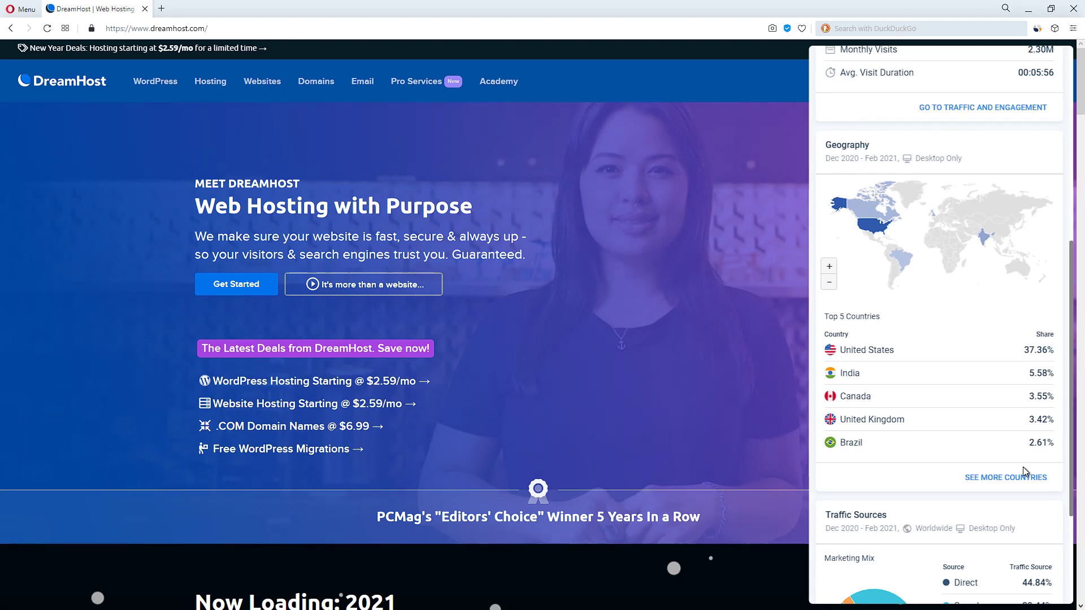
{"action": "left_click", "coordinate": [406, 254]}
{"action": "scroll", "coordinate": [405, 254], "scroll_direction": "down", "scroll_amount": 10}
{"action": "scroll", "coordinate": [405, 255], "scroll_direction": "down", "scroll_amount": 3}
{"action": "scroll", "coordinate": [405, 255], "scroll_direction": "down", "scroll_amount": 3}
{"action": "scroll", "coordinate": [407, 261], "scroll_direction": "down", "scroll_amount": 2}
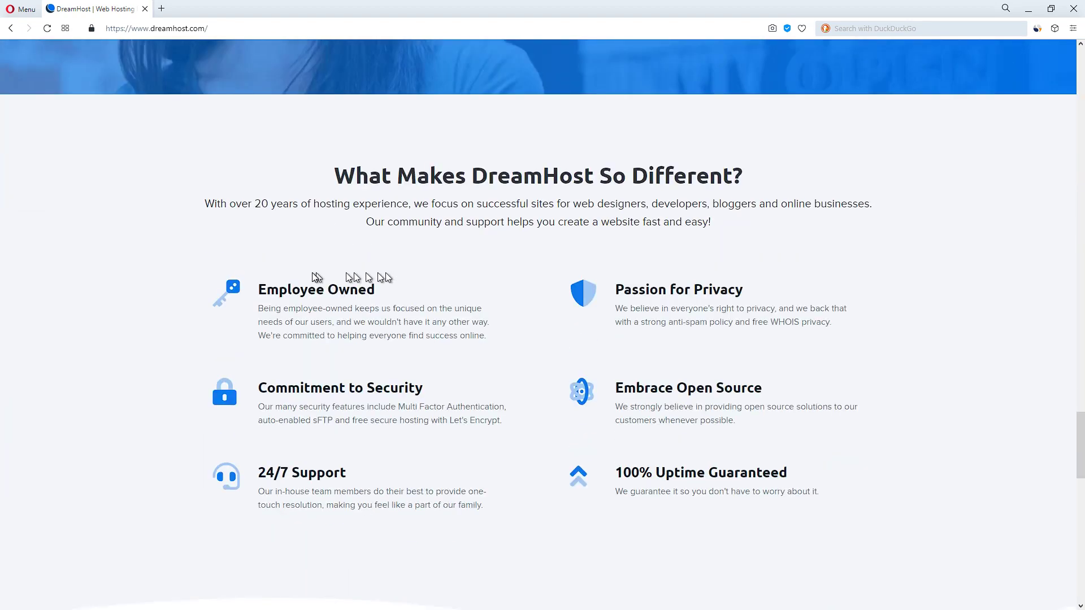
{"action": "double_click", "coordinate": [285, 238]}
{"action": "left_click_drag", "start_coordinate": [285, 238], "coordinate": [456, 244]}
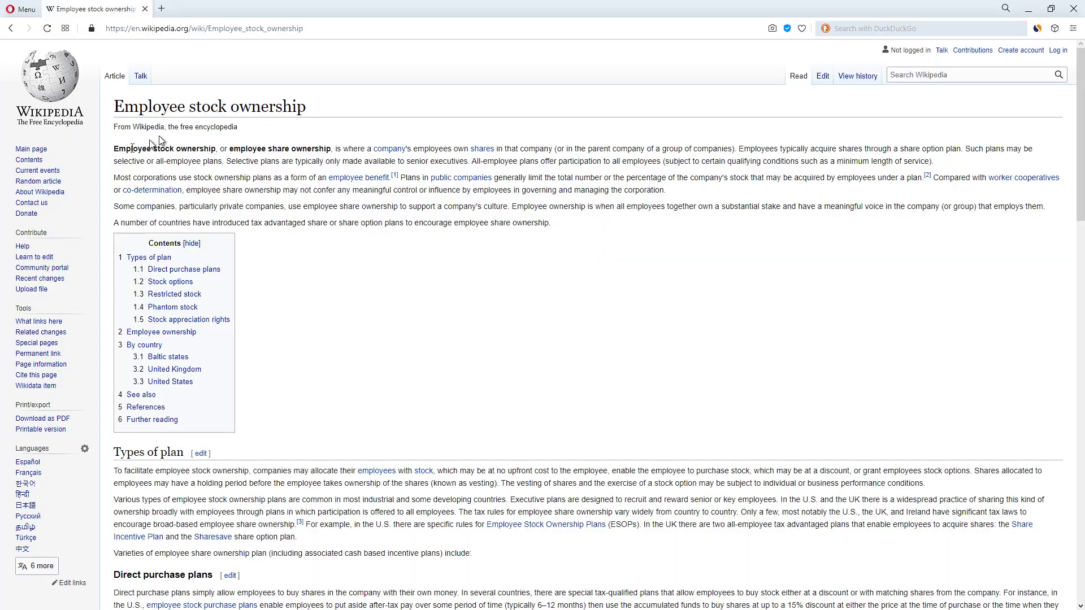
Highlight 'Employee stock ownership' at the top of the Wikipedia article
{"action": "double_click", "coordinate": [134, 149]}
{"action": "left_click_drag", "start_coordinate": [134, 148], "coordinate": [542, 157]}
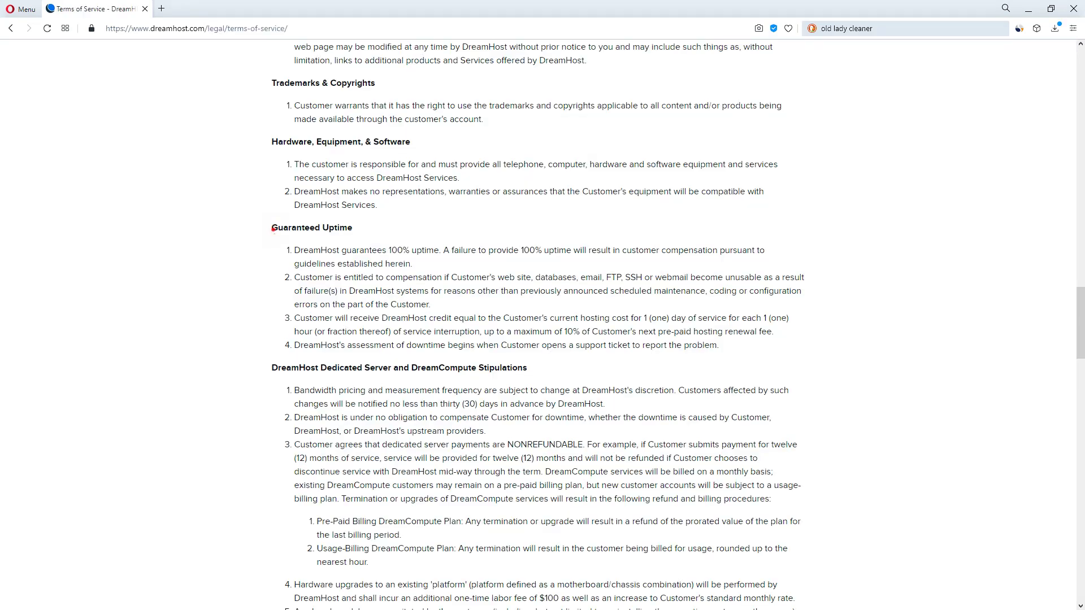
Highlight the 'Guaranteed Uptime' heading in DreamHost's Terms of Service
{"action": "left_click_drag", "start_coordinate": [272, 227], "coordinate": [351, 227]}
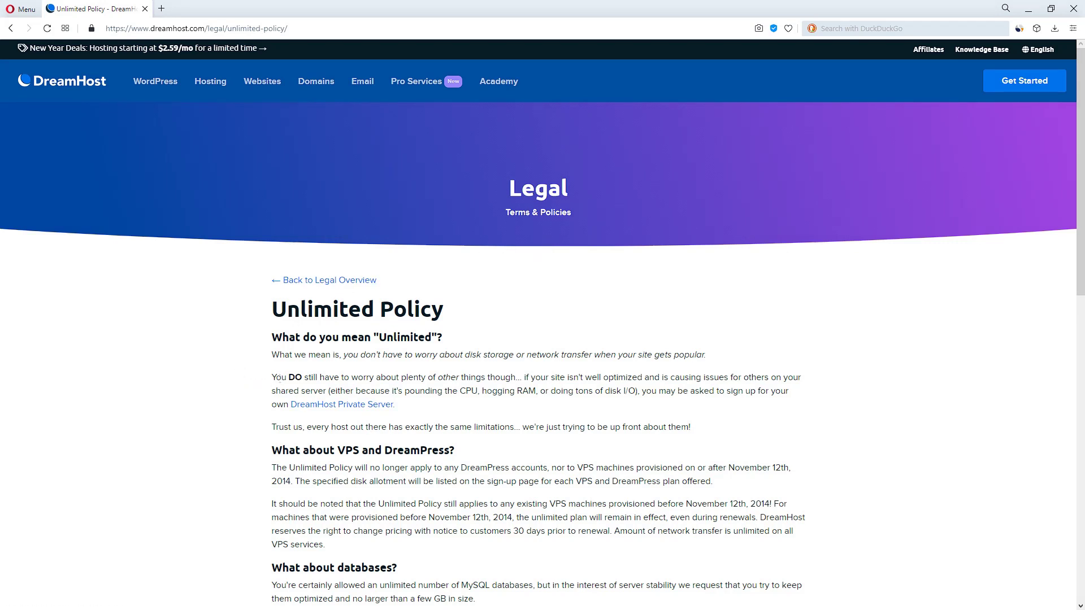
Highlight the 'You DO still have to worry…' caveat on the Unlimited Policy page
{"action": "left_click_drag", "start_coordinate": [272, 378], "coordinate": [514, 379]}
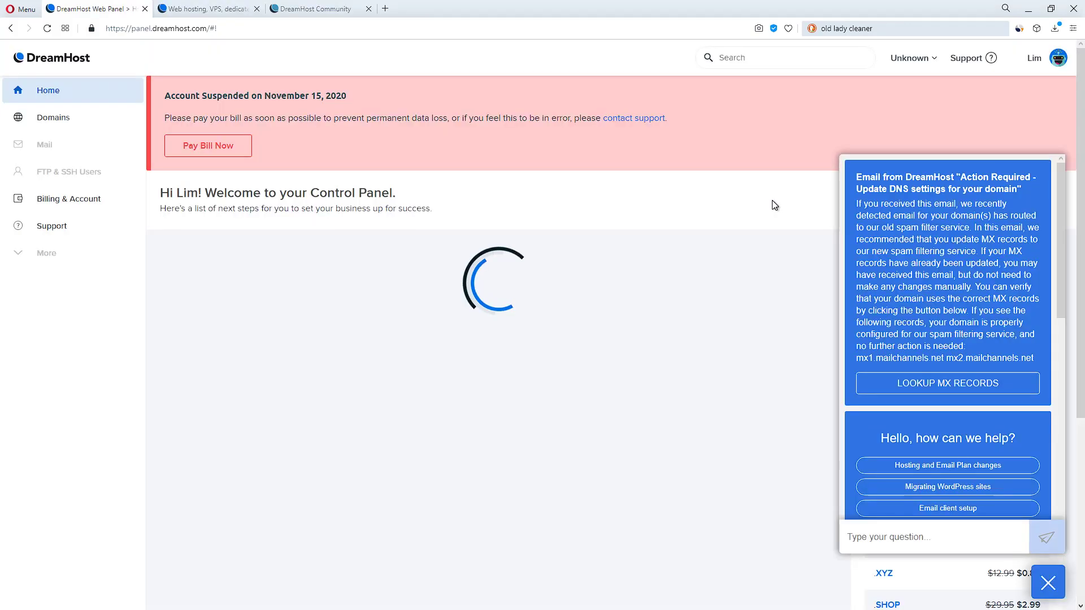
Ask the help chat 'Can I speak with a real human?' and request more solutions
{"action": "left_click", "coordinate": [900, 529]}
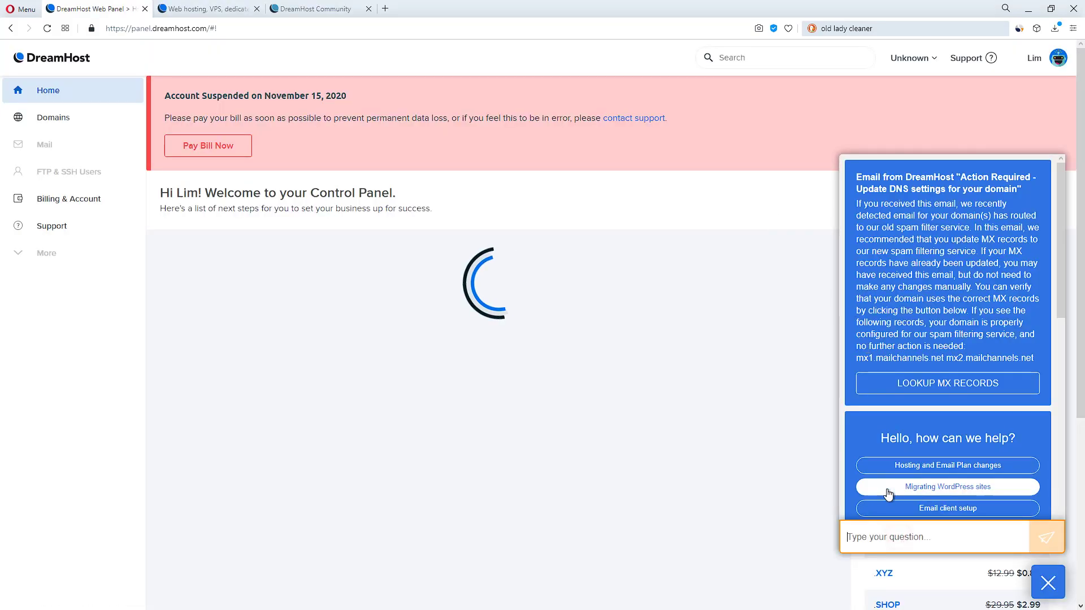
{"action": "type", "text": "Hello W"}
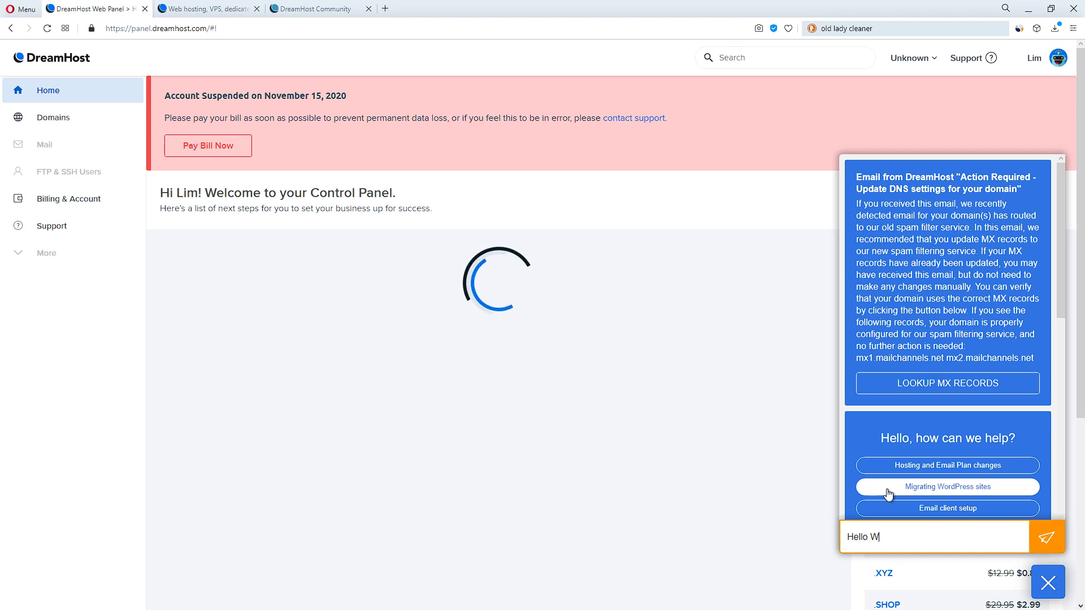
{"action": "type", "text": "orld"}
{"action": "key", "text": "Return"}
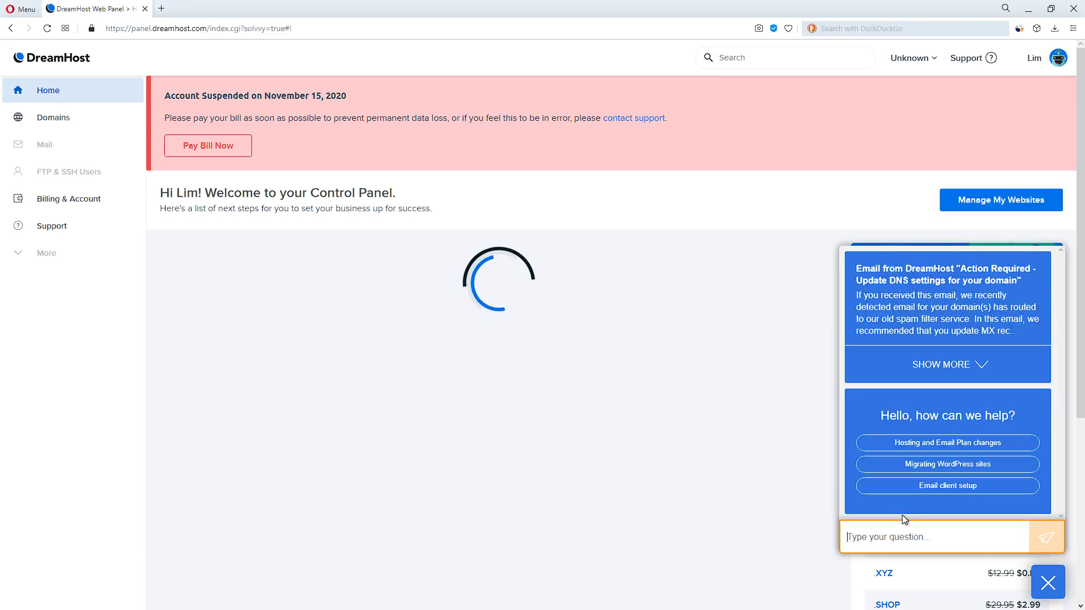
{"action": "type", "text": "Can I "}
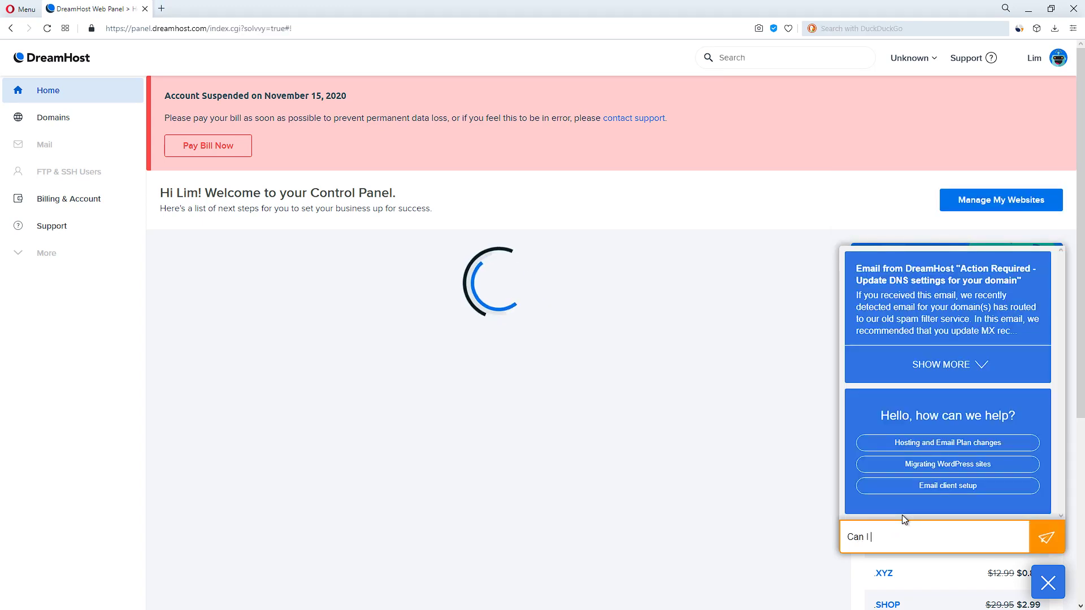
{"action": "type", "text": "speak with a real"}
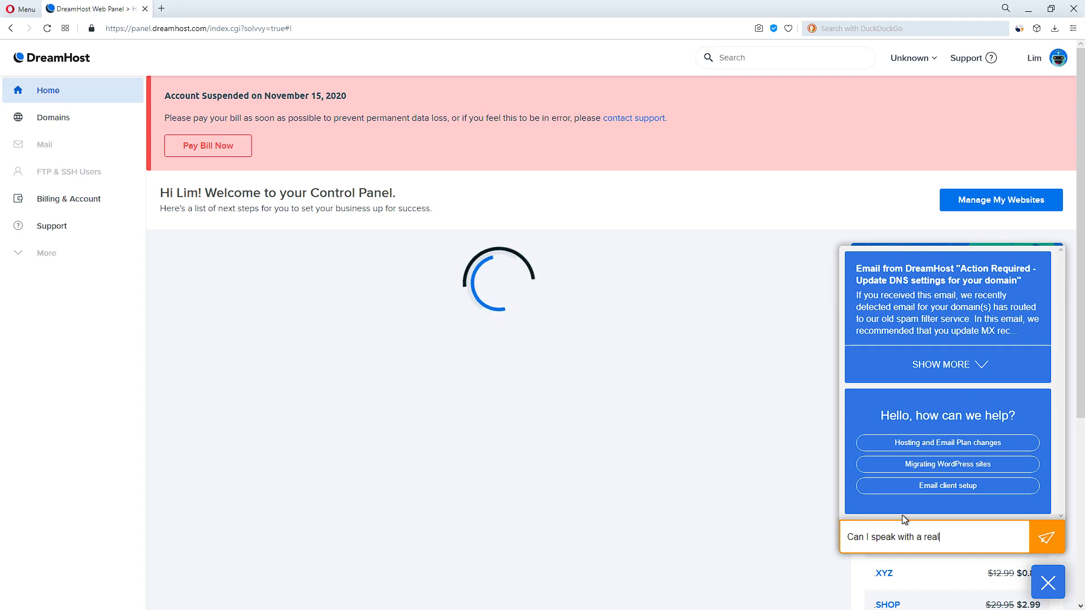
{"action": "type", "text": " human?"}
{"action": "key", "text": "Return"}
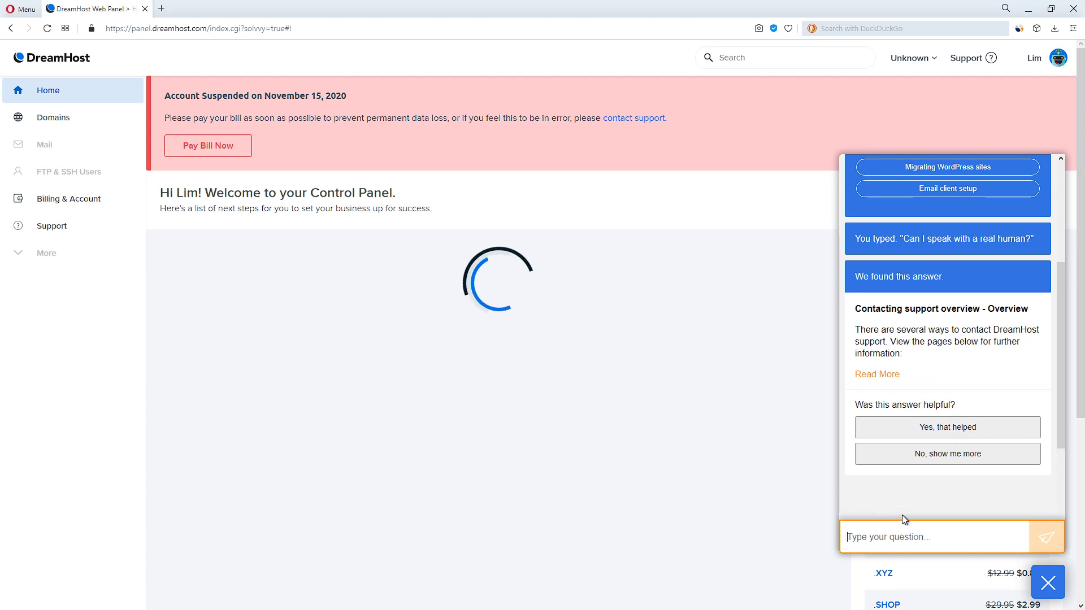
{"action": "left_click", "coordinate": [948, 456]}
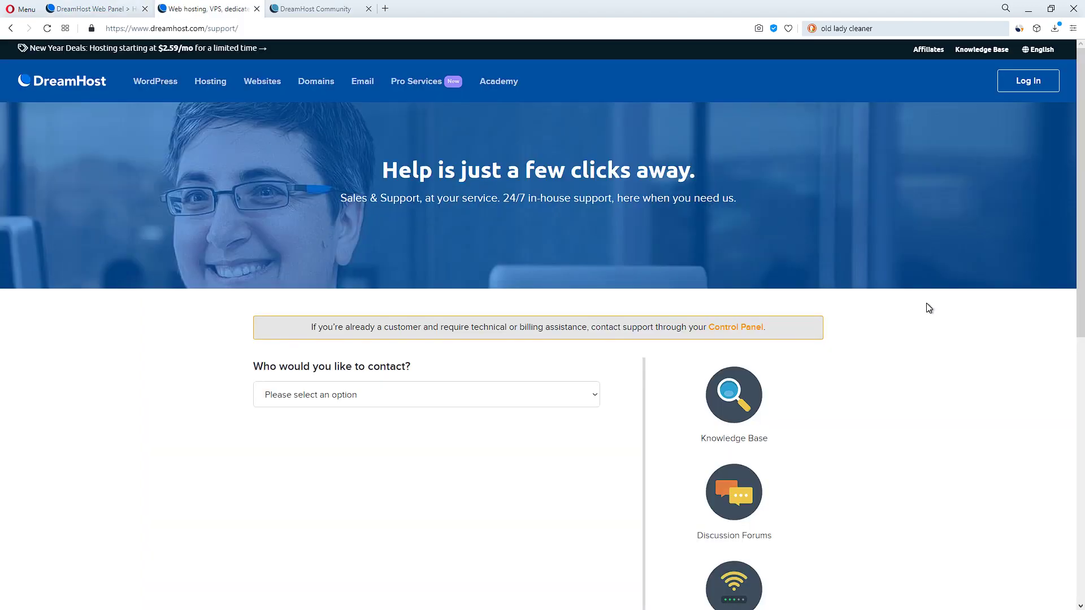
Switch to the DreamHost Community forum tab with Ctrl+Tab
{"action": "key", "text": "ctrl+Tab"}
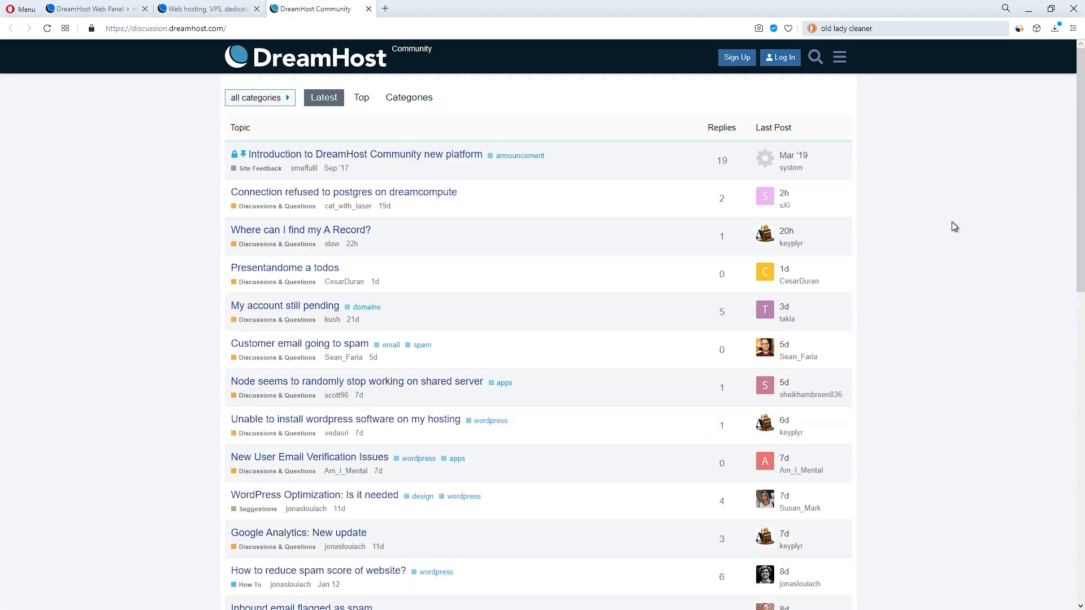
{"action": "scroll", "coordinate": [952, 222], "scroll_direction": "down", "scroll_amount": 2}
{"action": "scroll", "coordinate": [952, 221], "scroll_direction": "down", "scroll_amount": 4}
{"action": "scroll", "coordinate": [951, 229], "scroll_direction": "down", "scroll_amount": 2}
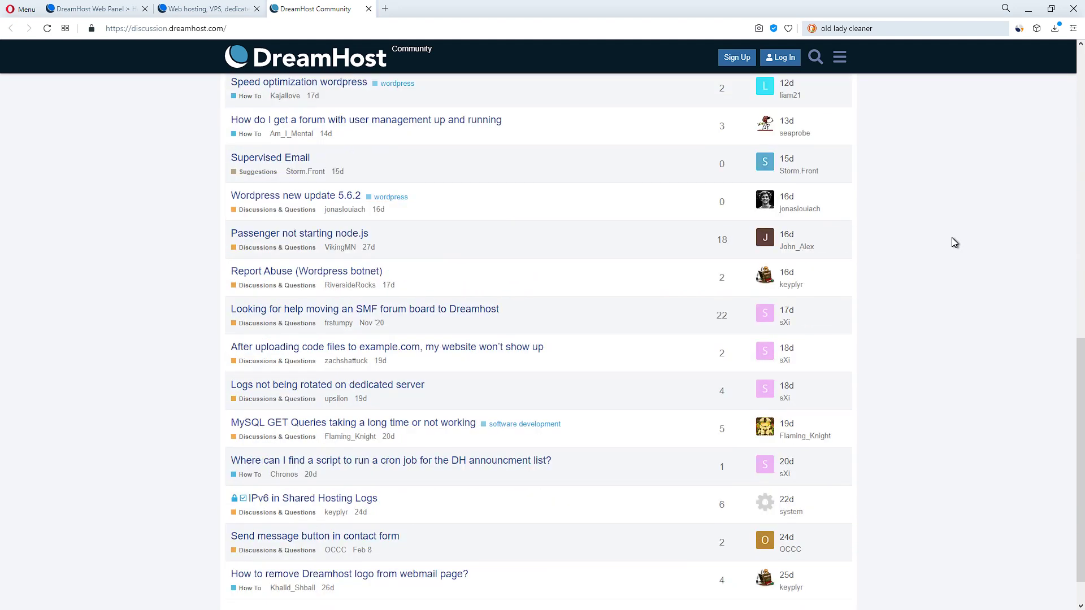
{"action": "scroll", "coordinate": [952, 238], "scroll_direction": "down", "scroll_amount": 1}
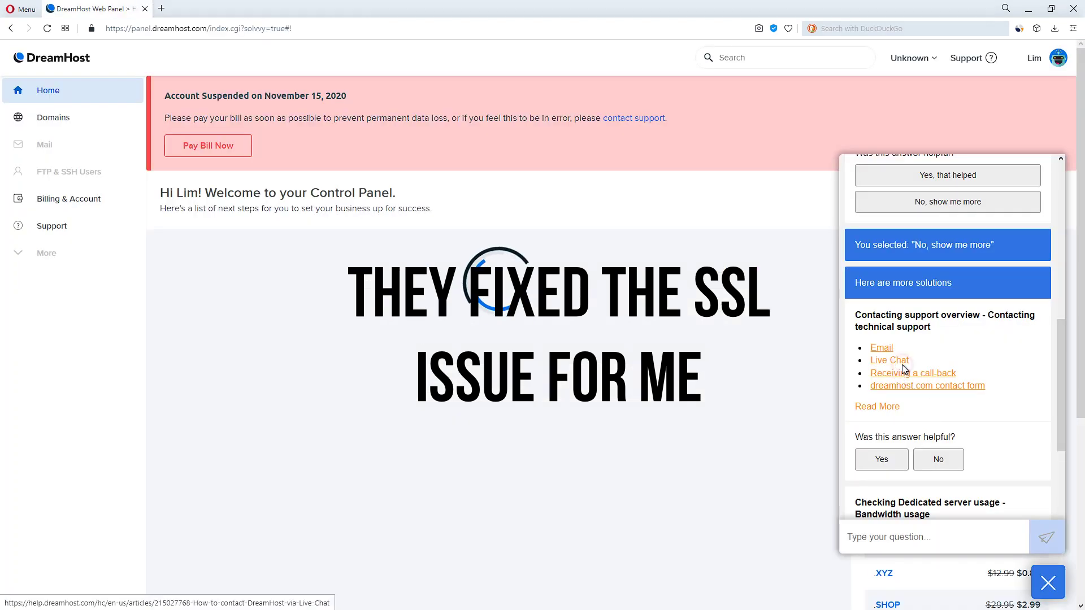
Open the 'Live Chat' help article from the chat's suggested solutions
{"action": "left_click", "coordinate": [902, 365]}
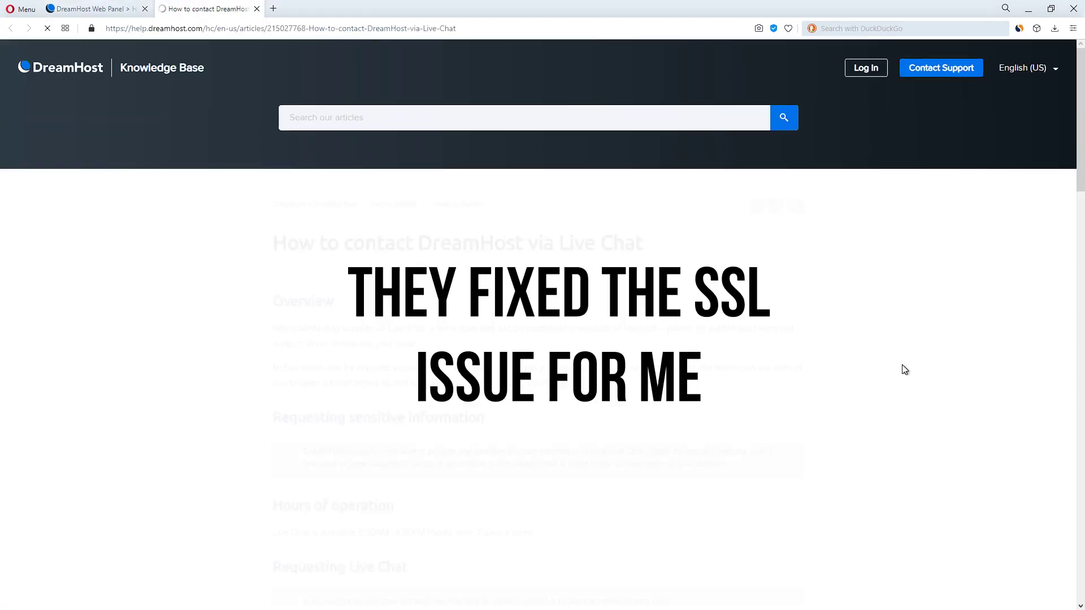
{"action": "scroll", "coordinate": [891, 377], "scroll_direction": "down", "scroll_amount": 2}
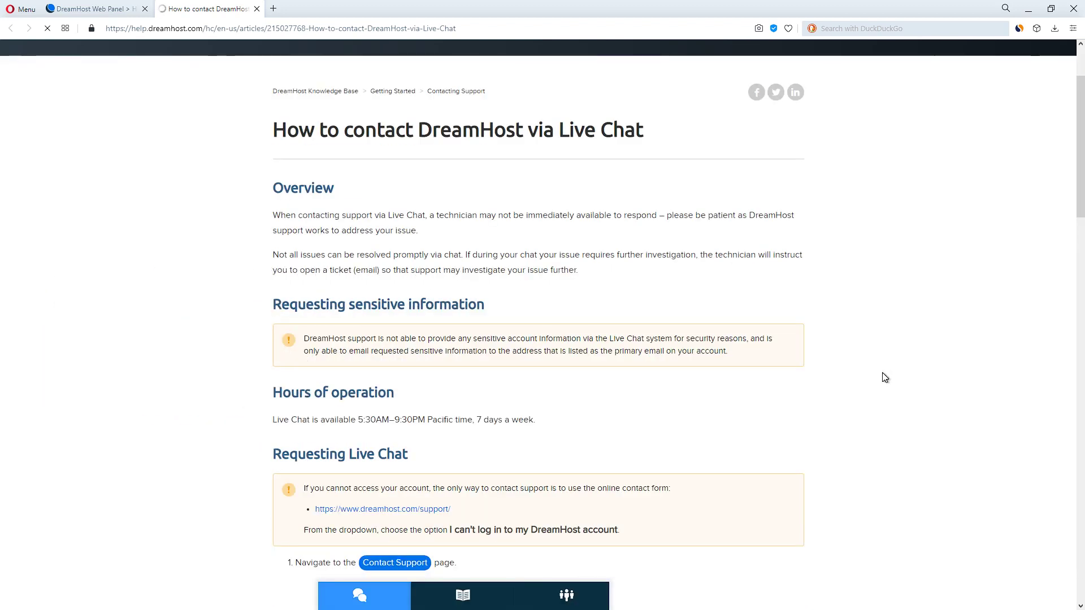
{"action": "scroll", "coordinate": [886, 373], "scroll_direction": "down", "scroll_amount": 4}
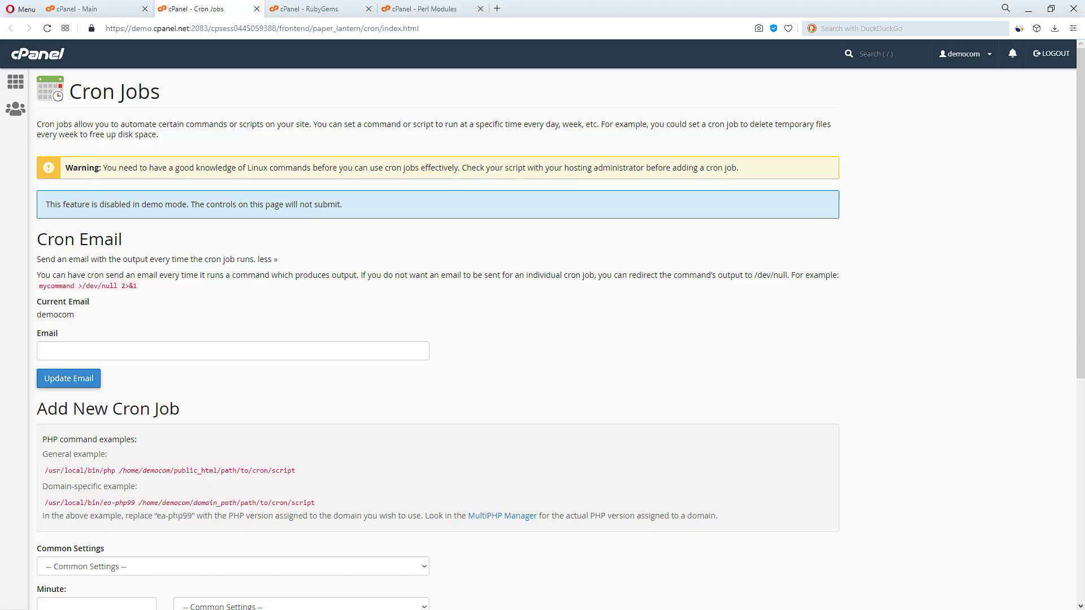
Switch from the cPanel demo's Cron Jobs tab to its RubyGems tab
{"action": "key", "text": "ctrl+Tab"}
{"action": "key", "text": "ctrl+Tab"}
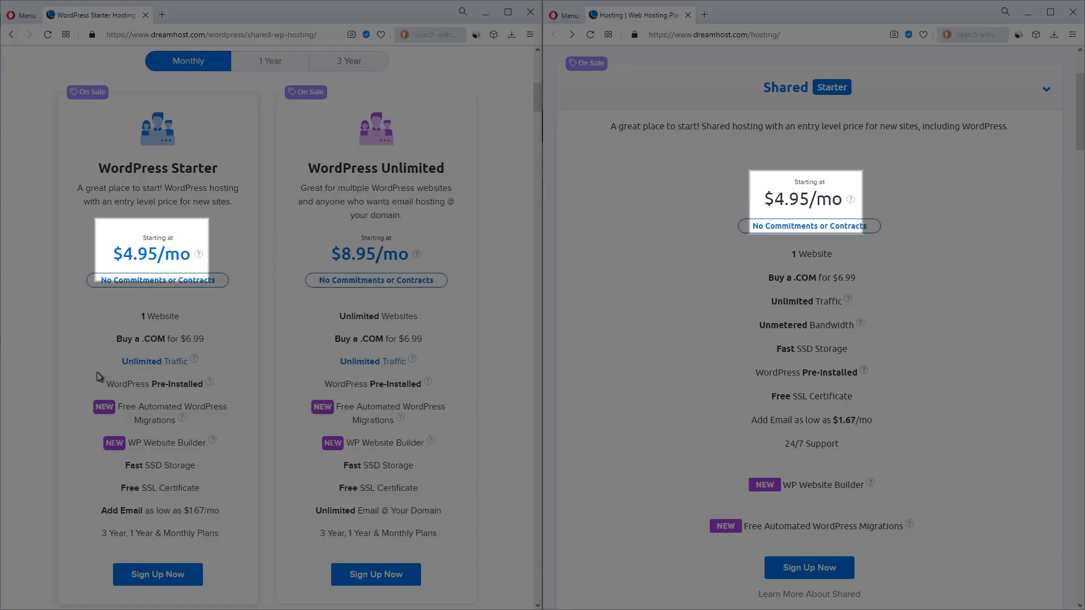
Highlight 'WordPress Starter' and the Shared plan's 'WordPress Pre-Installed' feature for comparison
{"action": "left_click_drag", "start_coordinate": [103, 164], "coordinate": [218, 170]}
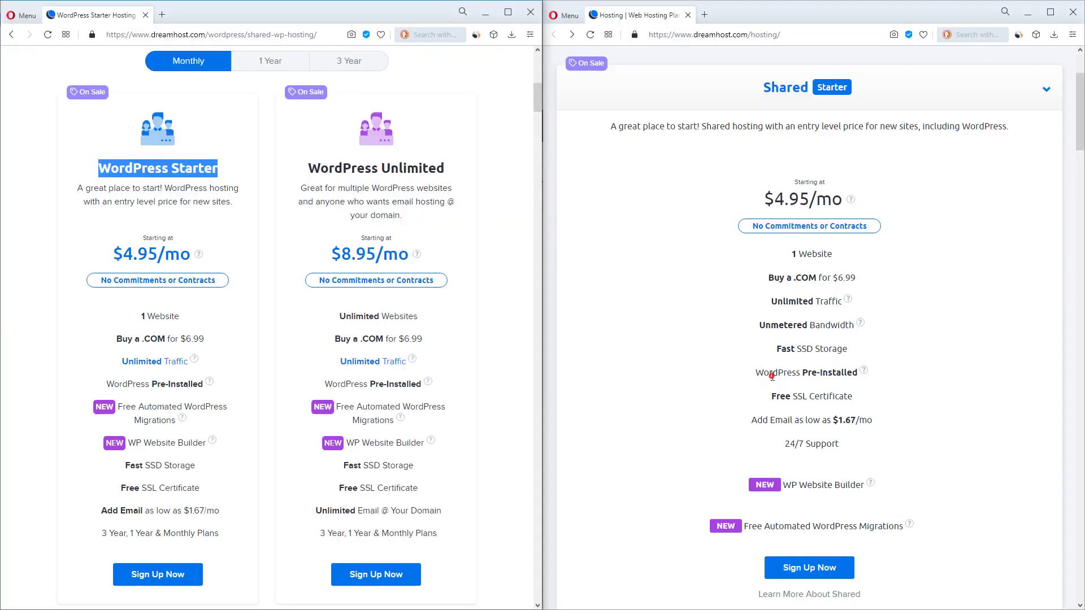
{"action": "left_click_drag", "start_coordinate": [756, 373], "coordinate": [858, 373]}
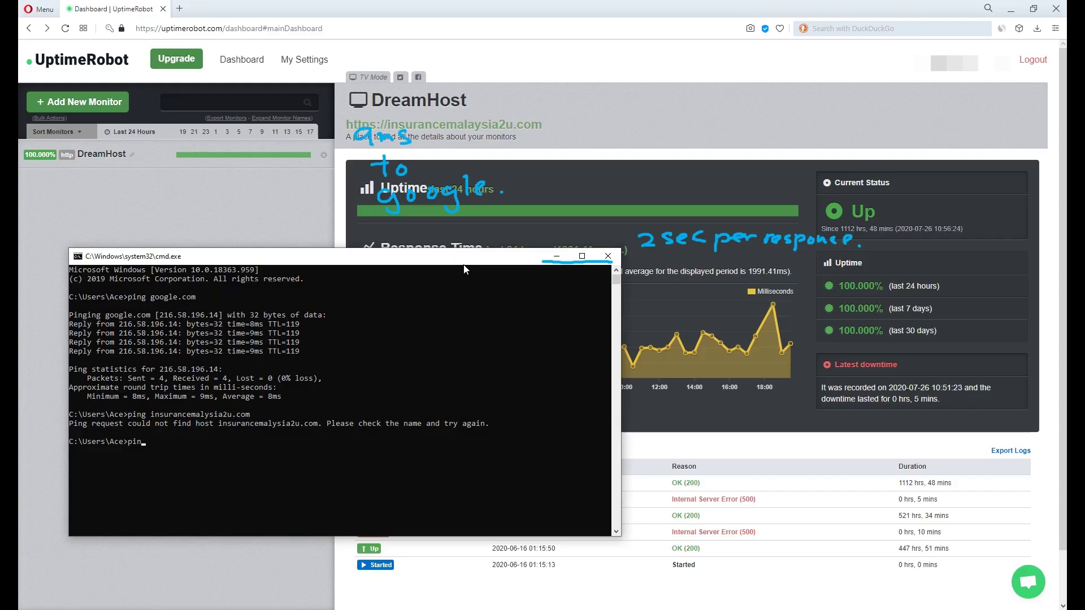
{"action": "type", "text": "insurancema"}
{"action": "type", "text": "la"}
Ping insurancemalaysia2u.com from cmd and move the window beside UptimeRobot's dashboard
{"action": "key", "text": "BackSpace"}
{"action": "type", "text": "ysi"}
{"action": "type", "text": "a2u.com"}
{"action": "key", "text": "Return"}
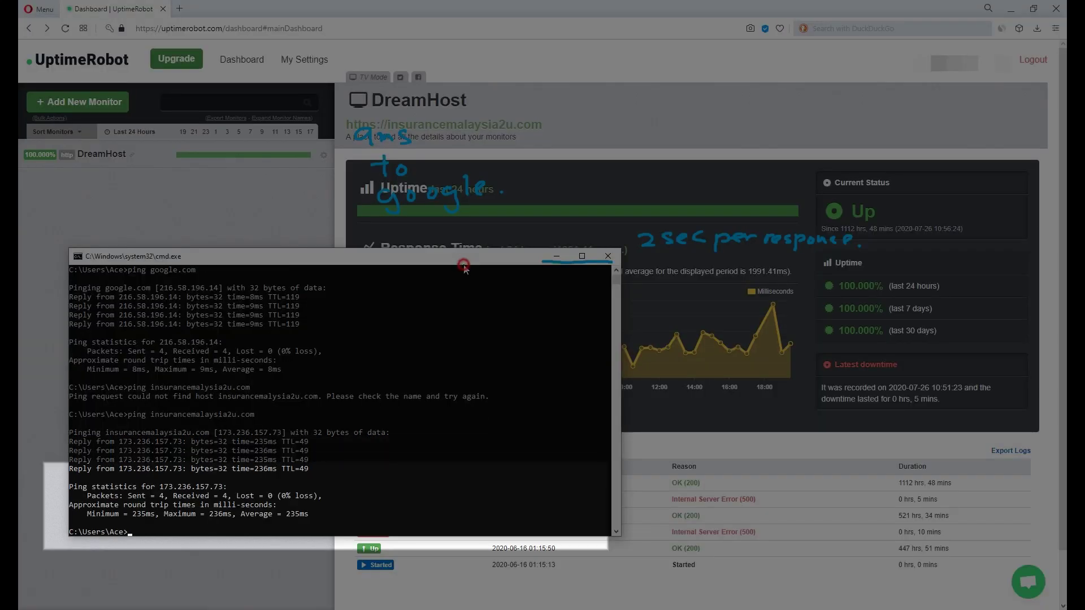
{"action": "left_click_drag", "start_coordinate": [465, 269], "coordinate": [443, 176]}
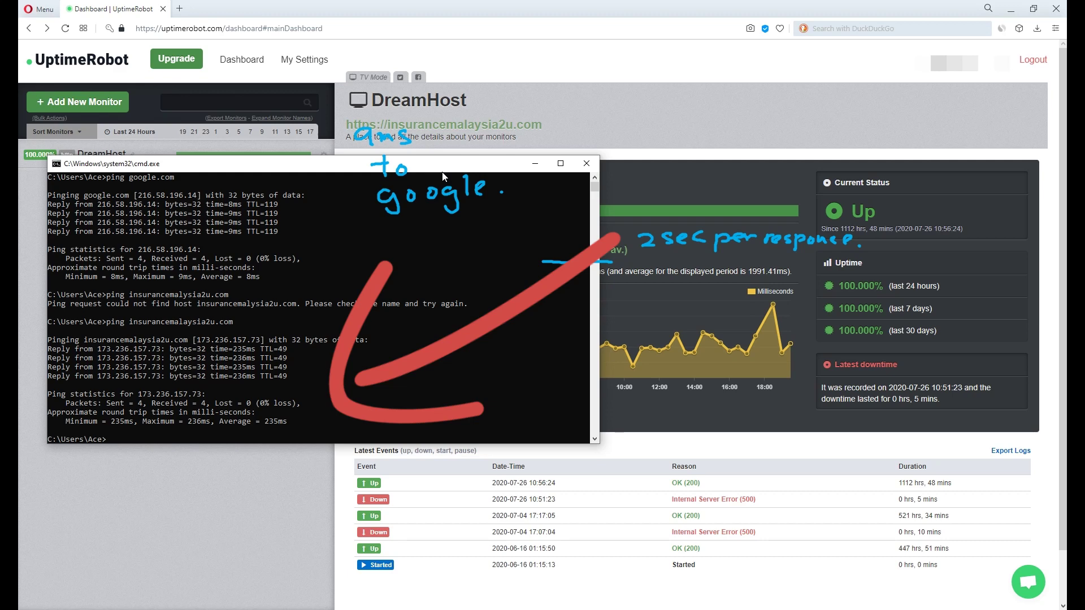